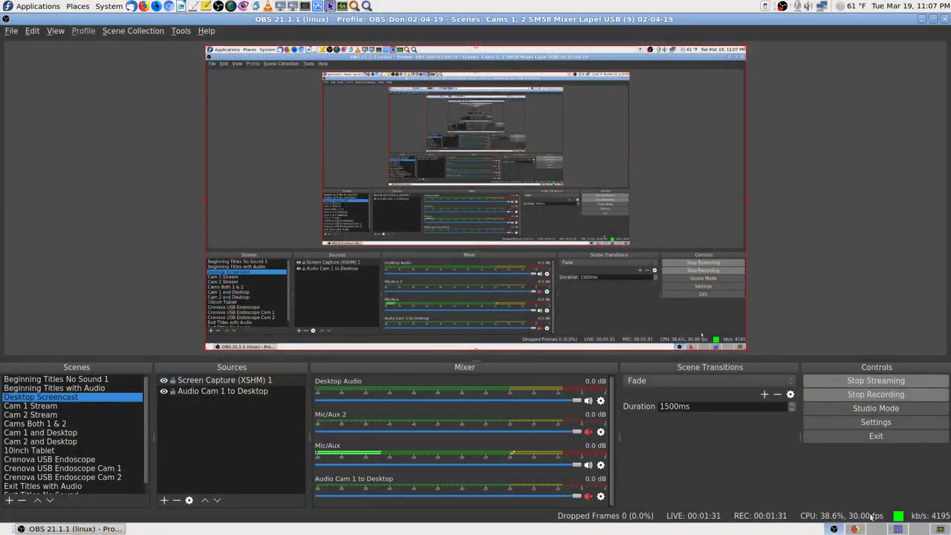
Switch from OBS Studio to the Firefox workspace showing the Rescatux page
key("ctrl+alt+Right")
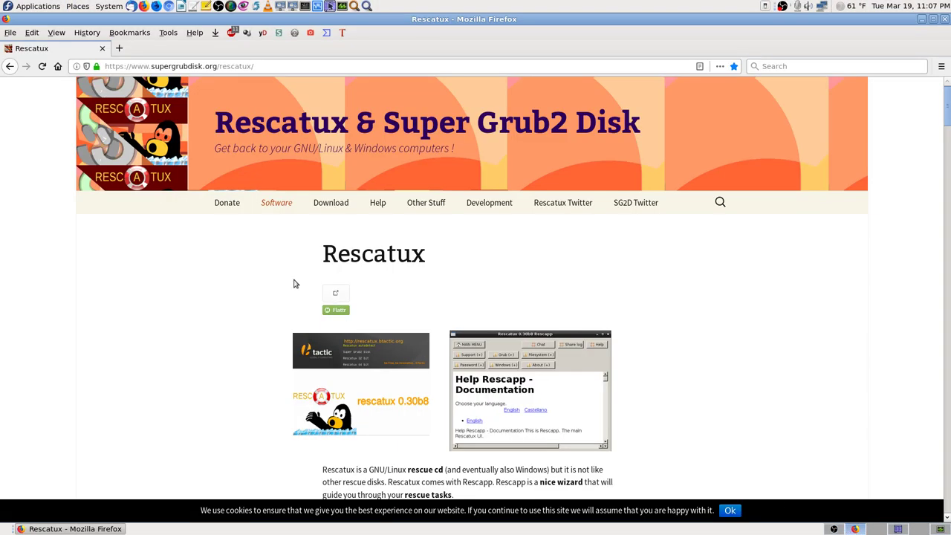
Open the Live Dashboard bookmark in a new tab, then hide the Bookmarks Toolbar again
left_click(121, 49)
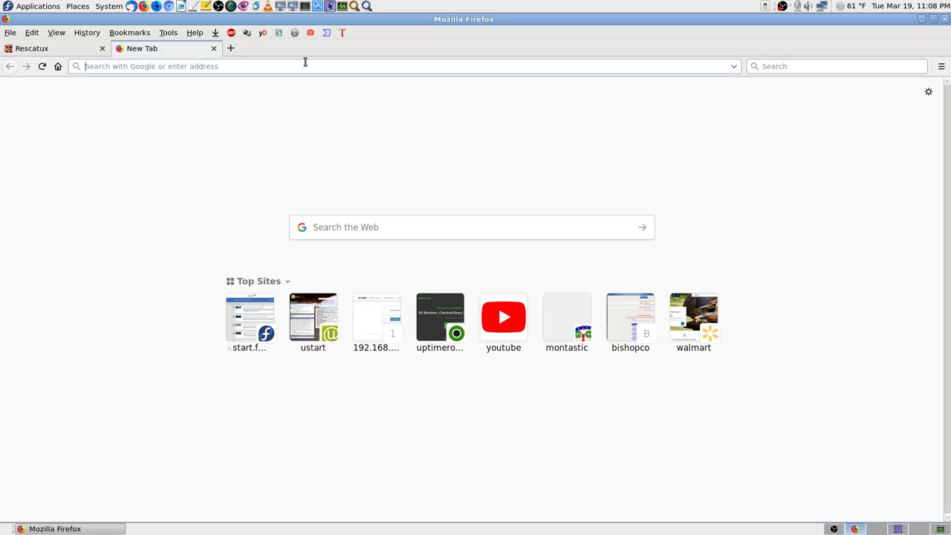
right_click(424, 57)
left_click(483, 135)
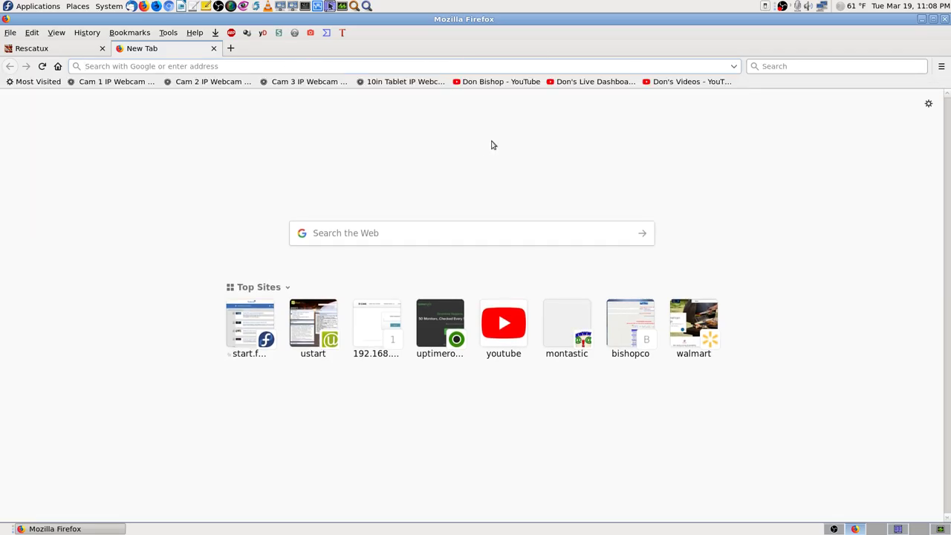
left_click(601, 84)
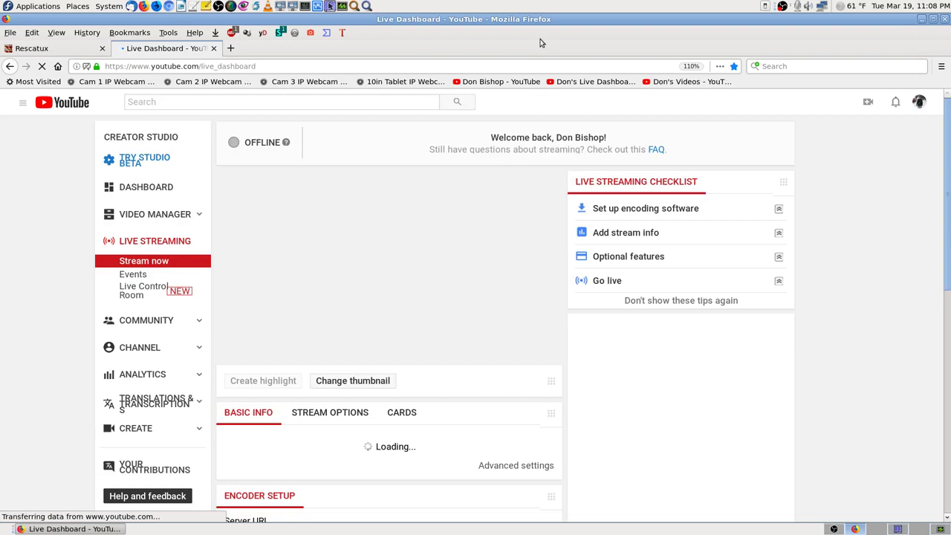
right_click(541, 42)
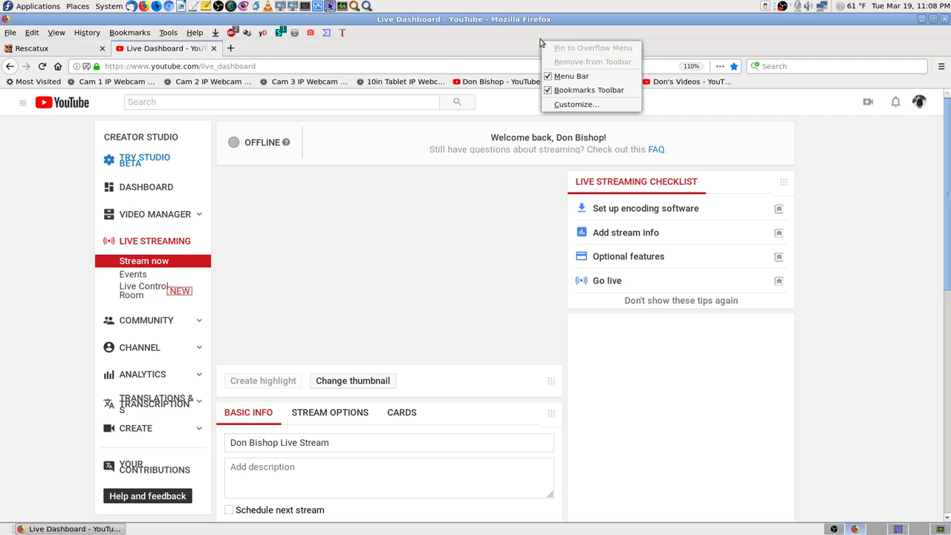
left_click(577, 90)
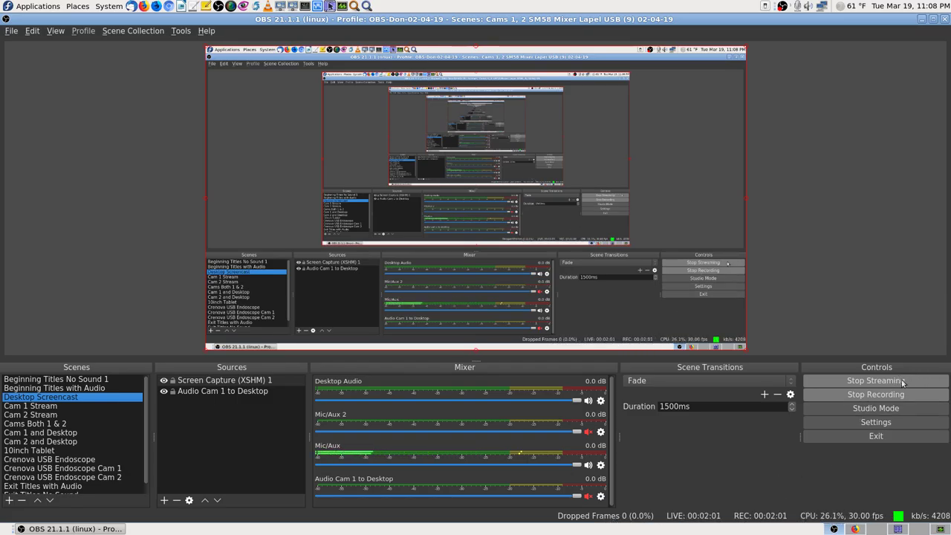
Return to the Live Dashboard and scroll through the offline stream's details
left_click(855, 528)
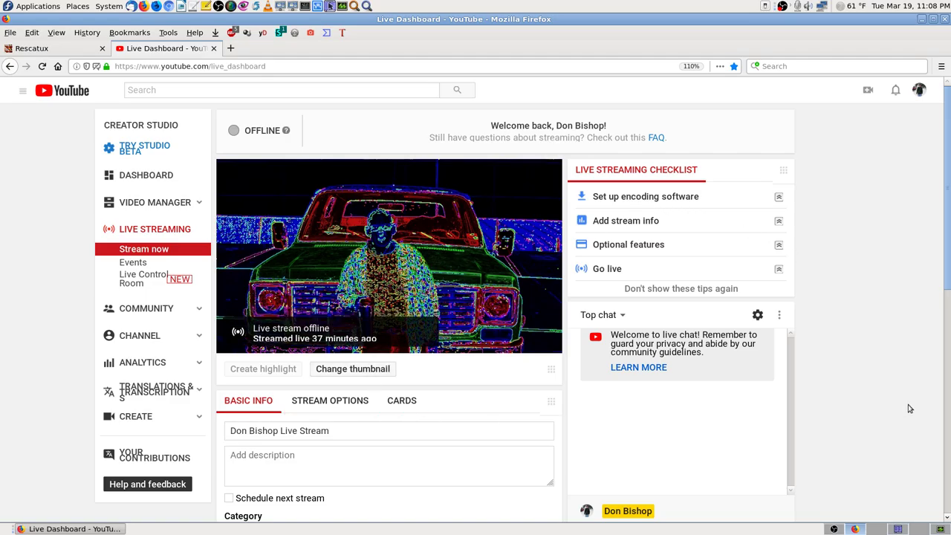
scroll(887, 401, "down", 5)
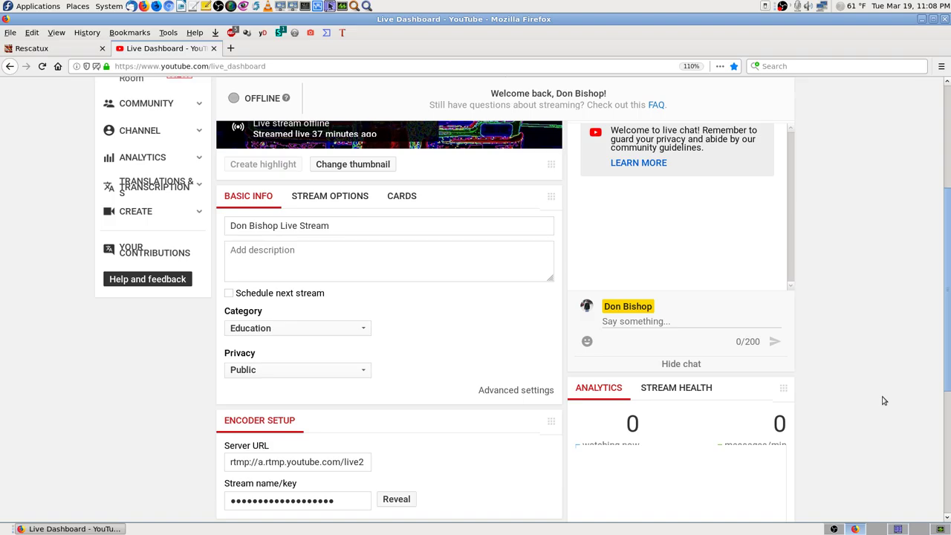
scroll(934, 341, "up", 5)
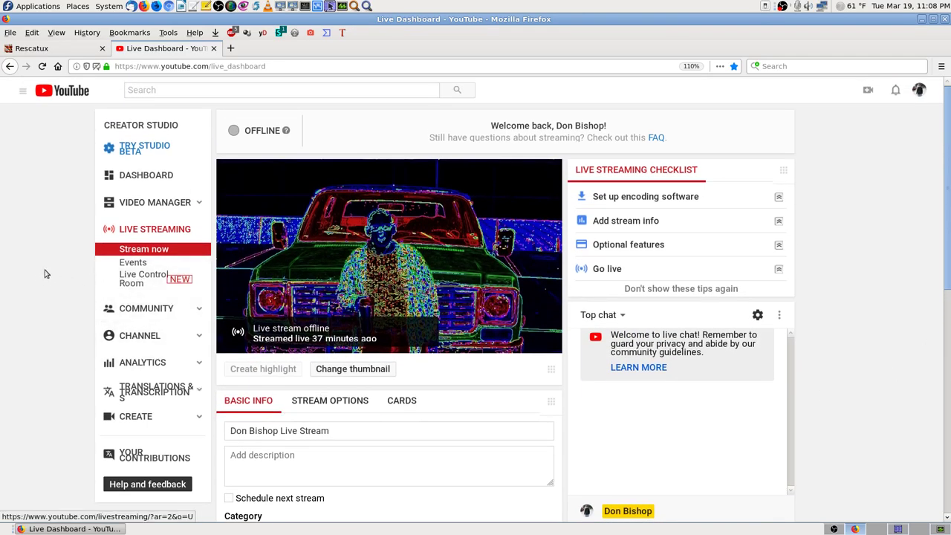
Open Video Manager from the Creator Studio sidebar to list the channel's 1,325 videos
left_click(136, 198)
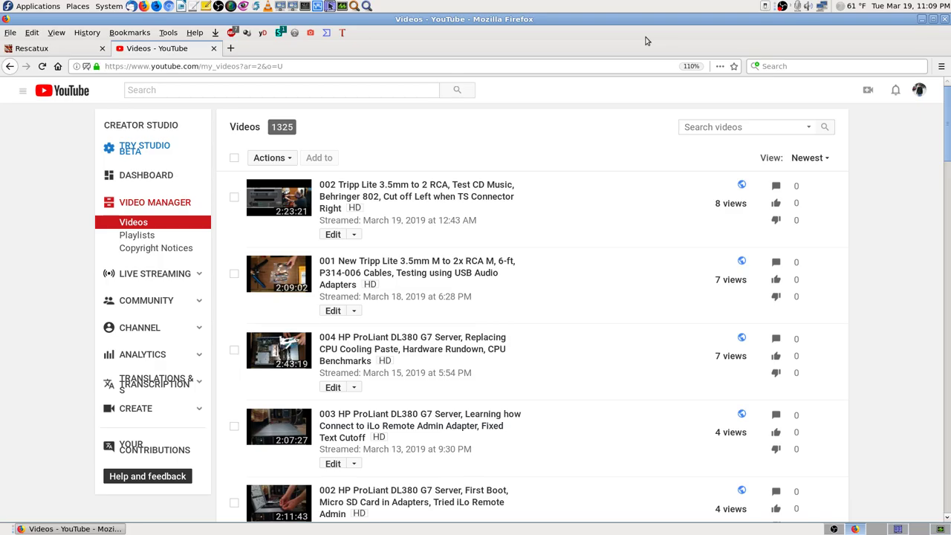
Go to the new Studio Channel Videos page, toggling the Bookmarks Toolbar on and back off
left_click(104, 235)
right_click(610, 42)
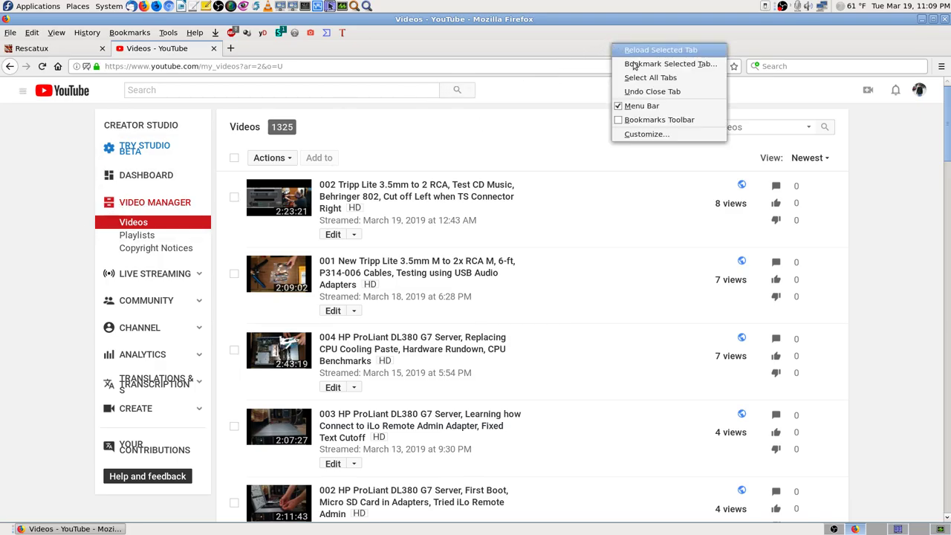
left_click(634, 121)
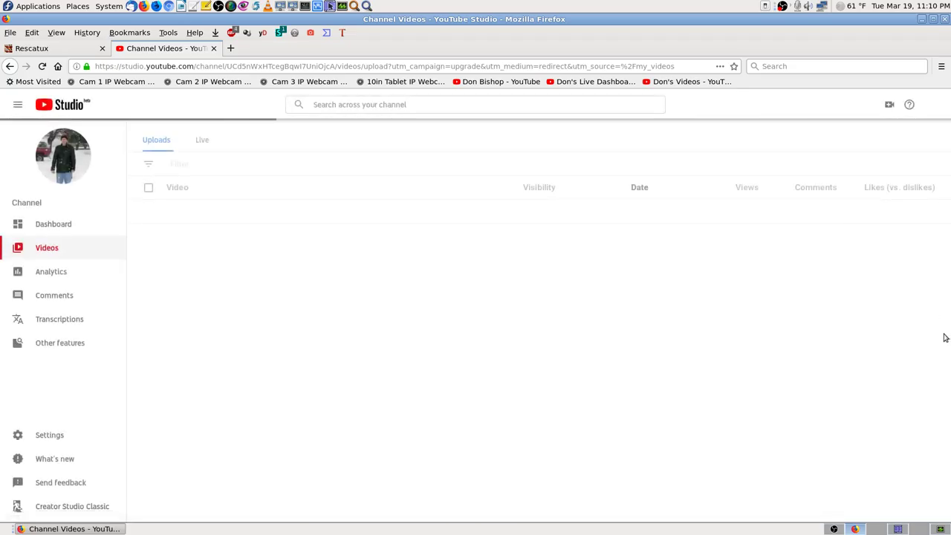
right_click(646, 40)
mouse_move(323, 216)
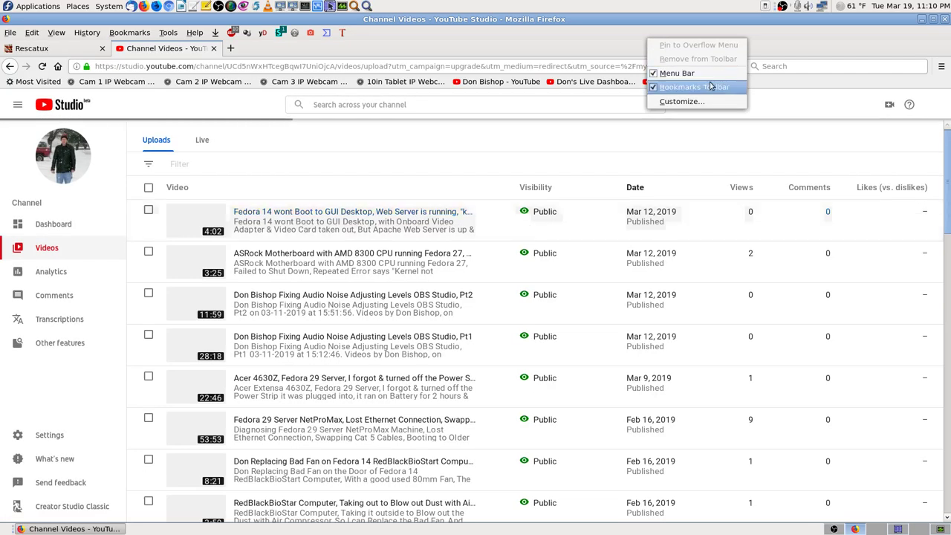
left_click(709, 86)
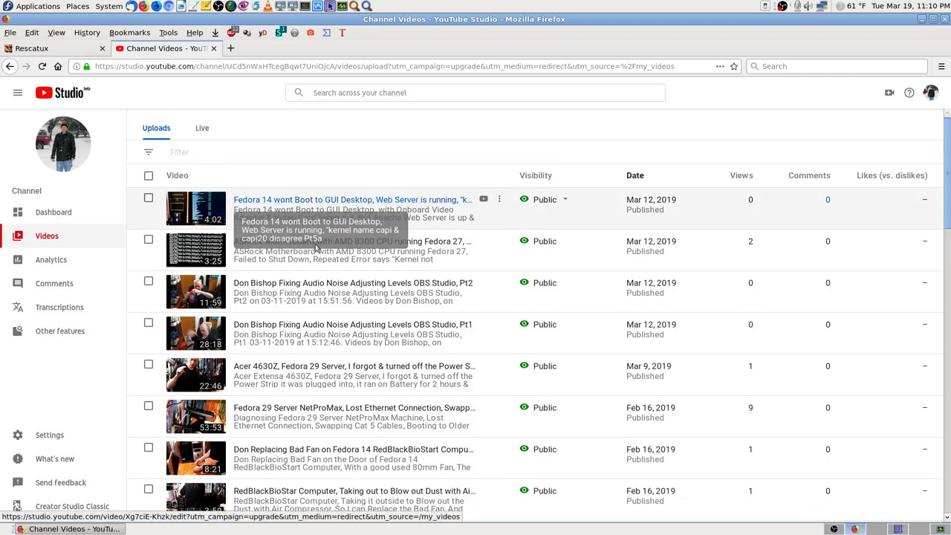
From the Live tab, open the upcoming Don Bishop Live Stream in Live Control Room
left_click(203, 130)
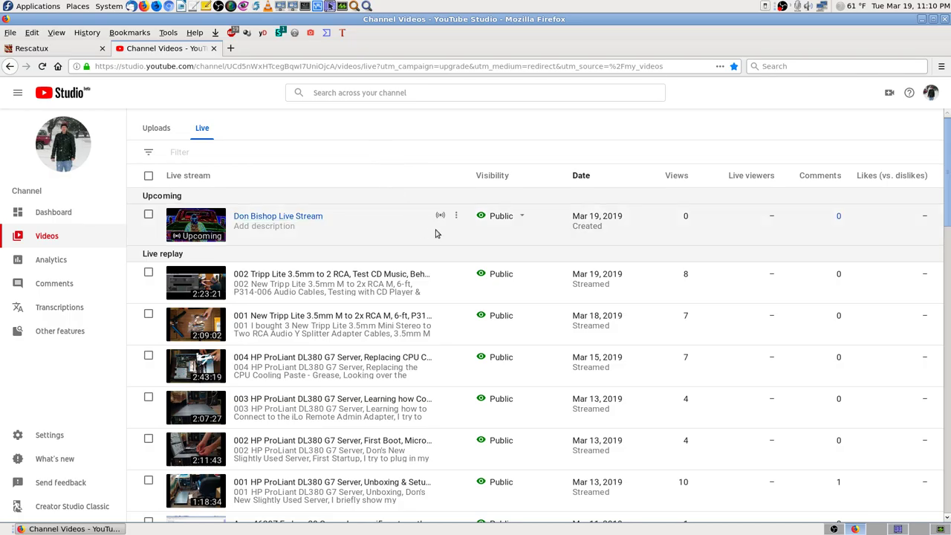
mouse_move(455, 217)
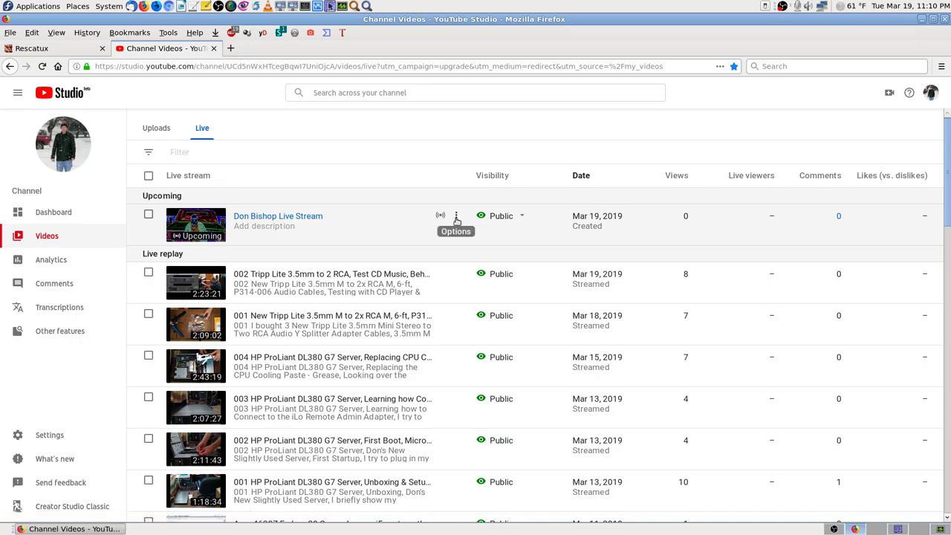
left_click(456, 218)
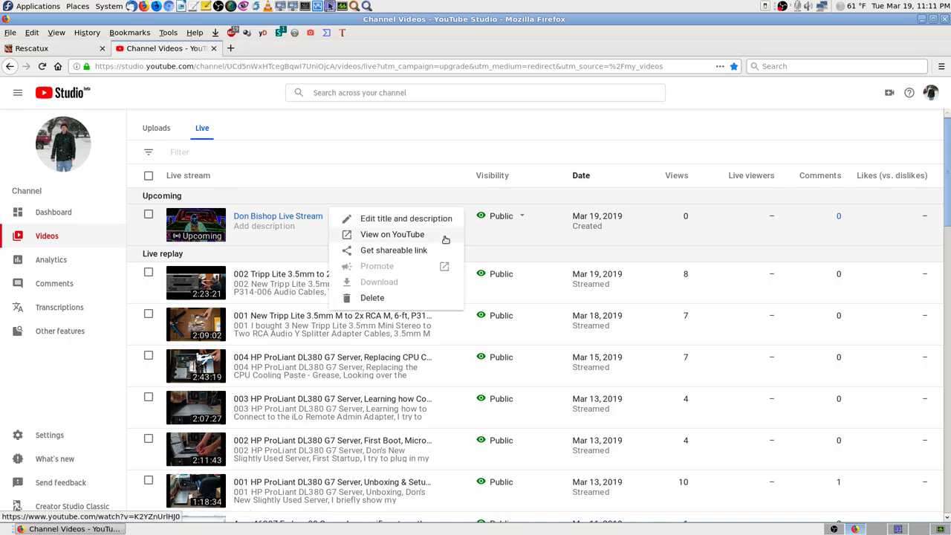
left_click(434, 139)
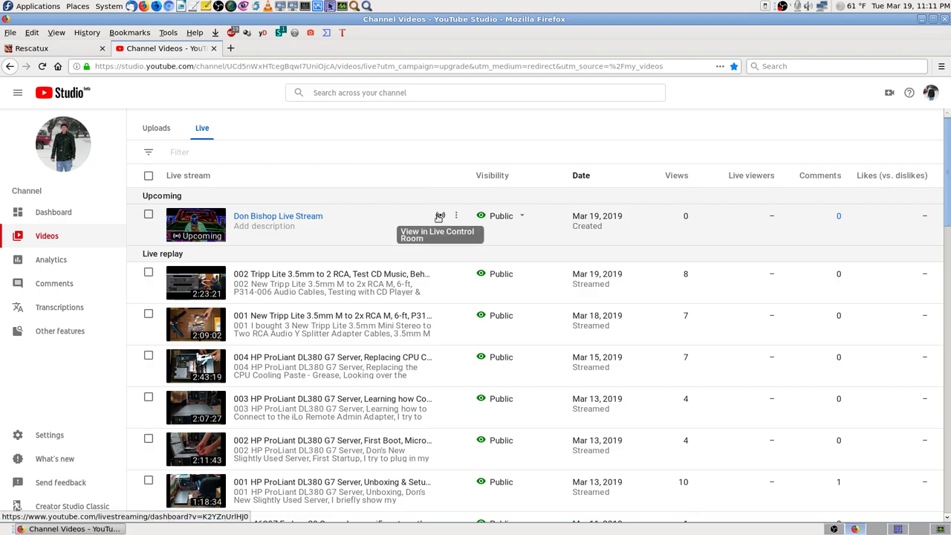
left_click(439, 216)
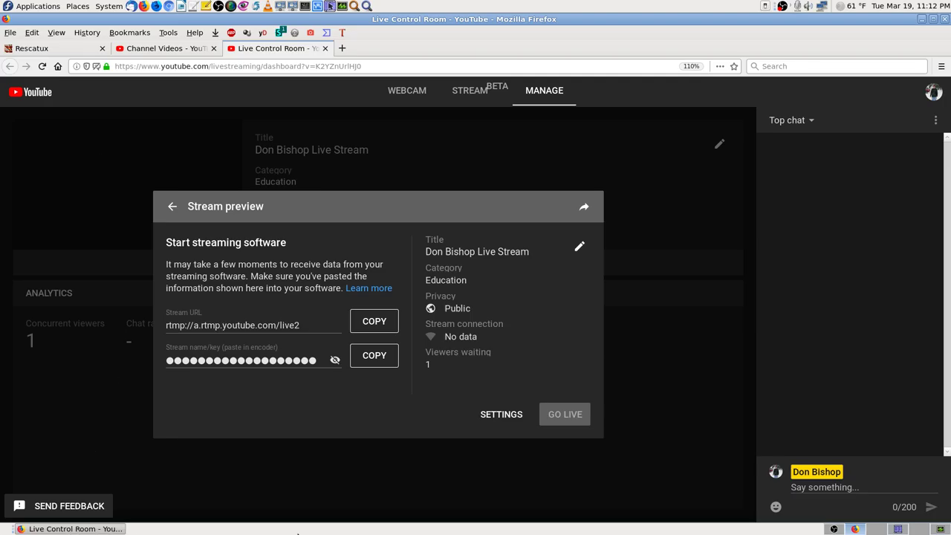
Leave the stream preview for the Manage tab, which lists no live or scheduled streams
left_click(172, 207)
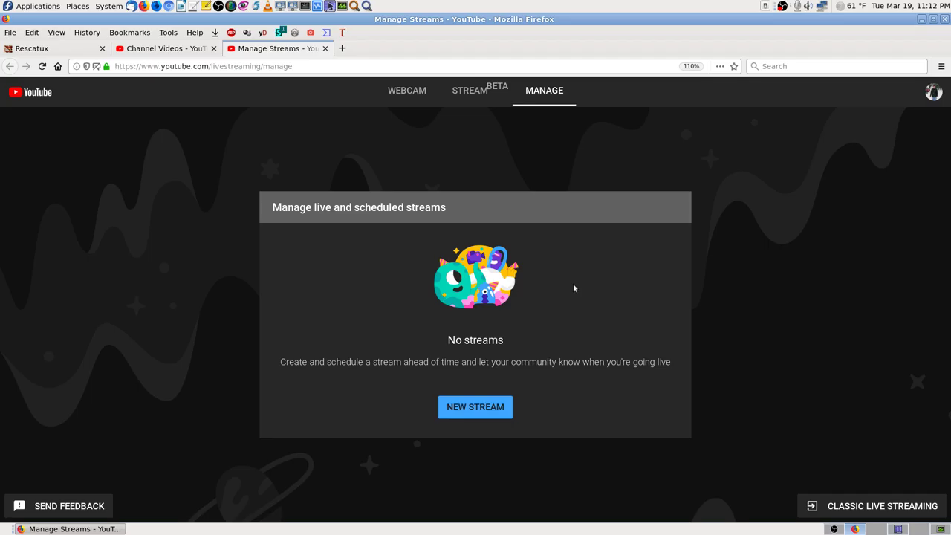
Return to the classic dashboard via CLASSIC LIVE STREAMING at the bottom right
left_click(849, 505)
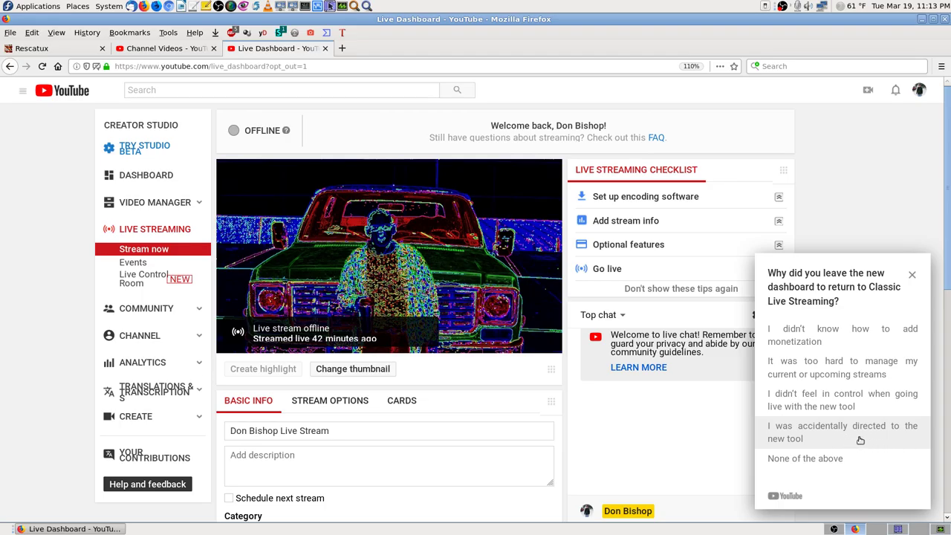
Answer 'It was too hard to manage my current or upcoming streams' and close the thank-you
left_click(877, 374)
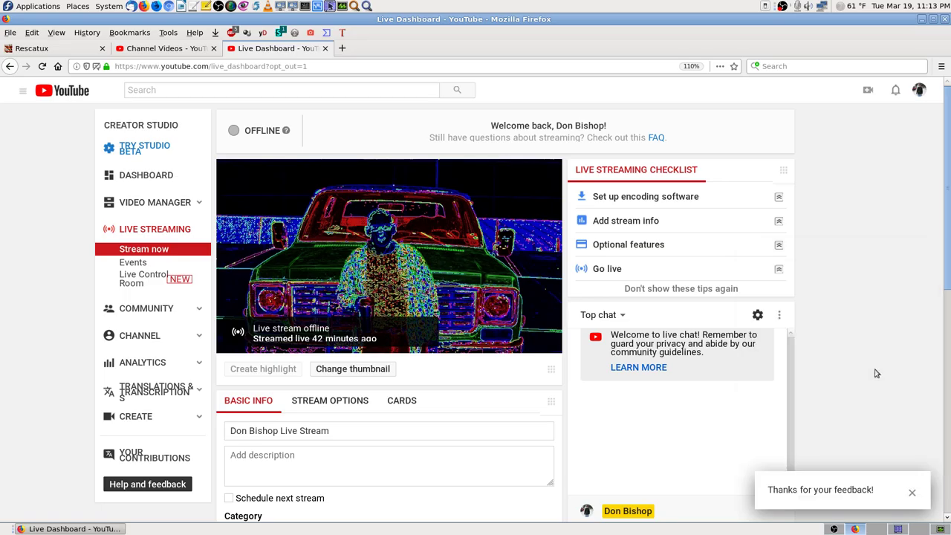
left_click(912, 492)
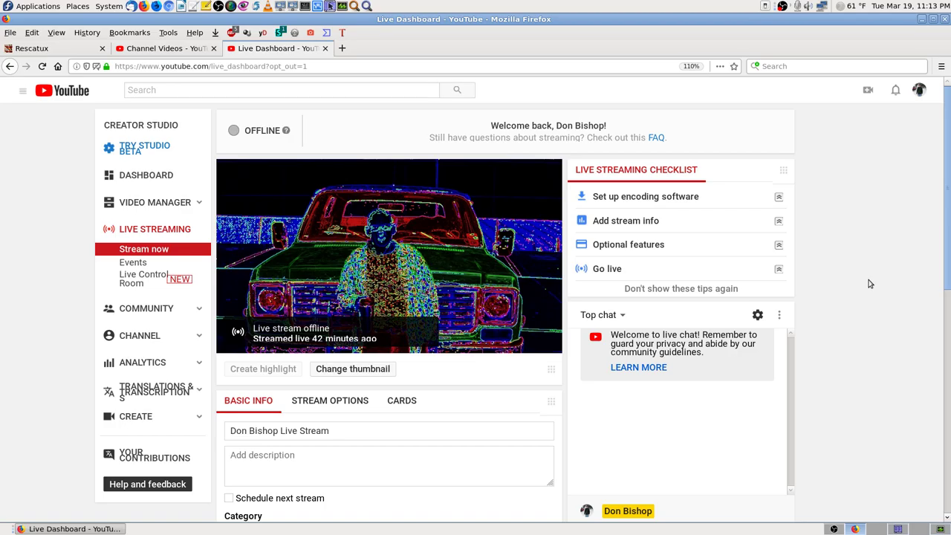
Click into the stream description and scroll through Basic Info and Encoder Setup
left_click(271, 466)
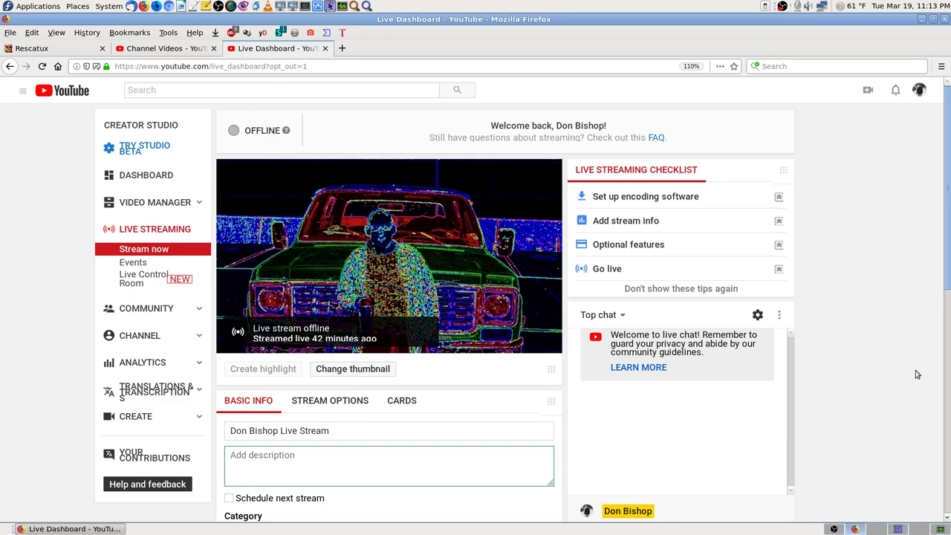
scroll(911, 372, "down", 2)
scroll(908, 370, "down", 1)
scroll(905, 369, "down", 2)
scroll(903, 367, "up", 5)
Glance at the channel's live videos list, then return to the dashboard and scroll it again
left_click(186, 49)
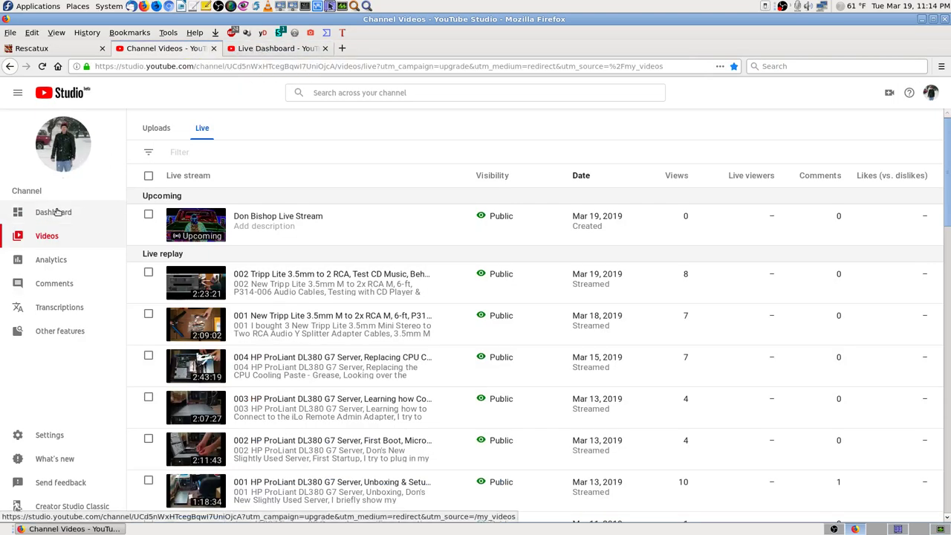
left_click(286, 49)
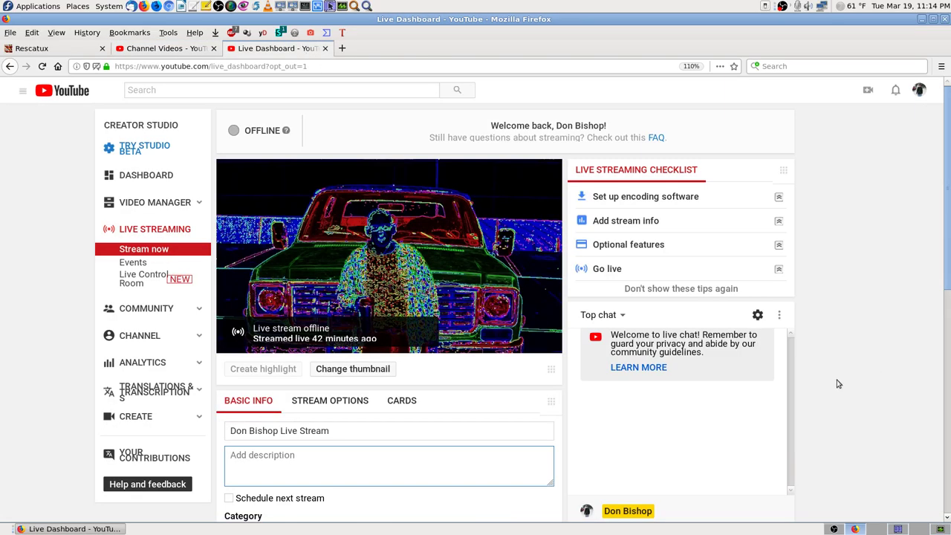
scroll(868, 386, "down", 3)
scroll(868, 385, "down", 2)
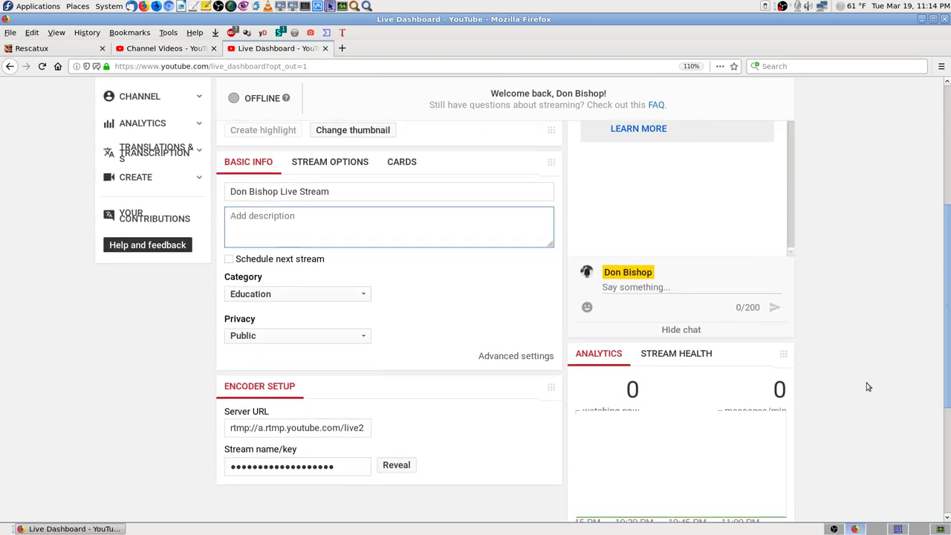
scroll(868, 385, "up", 5)
scroll(869, 386, "up", 1)
Search the dashboard page for 'go live' and clear the search highlight
key("ctrl+f")
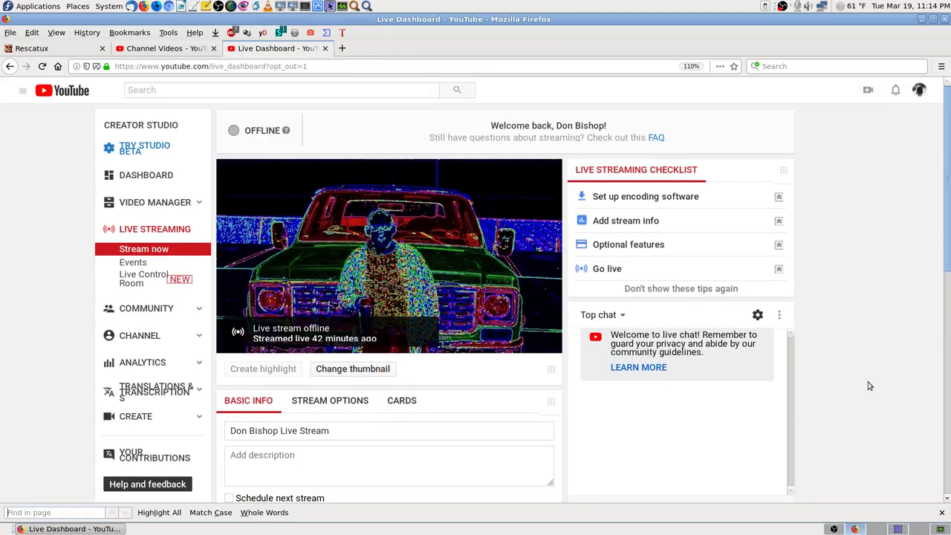
type("go")
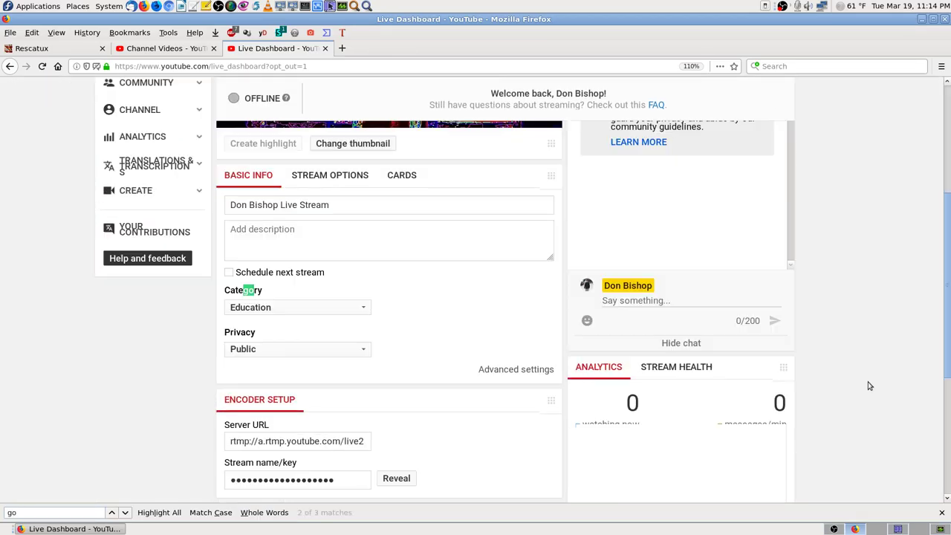
key("Return")
type("live")
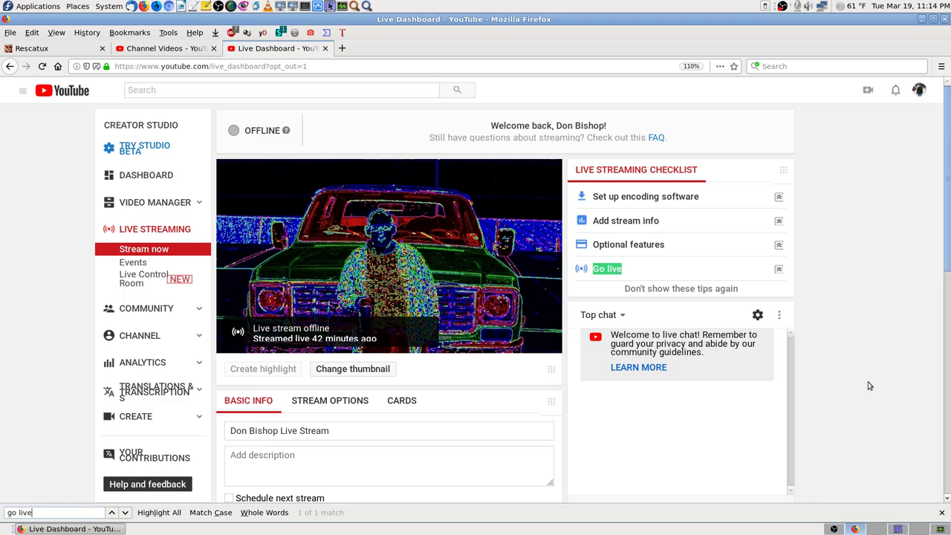
left_click(892, 369)
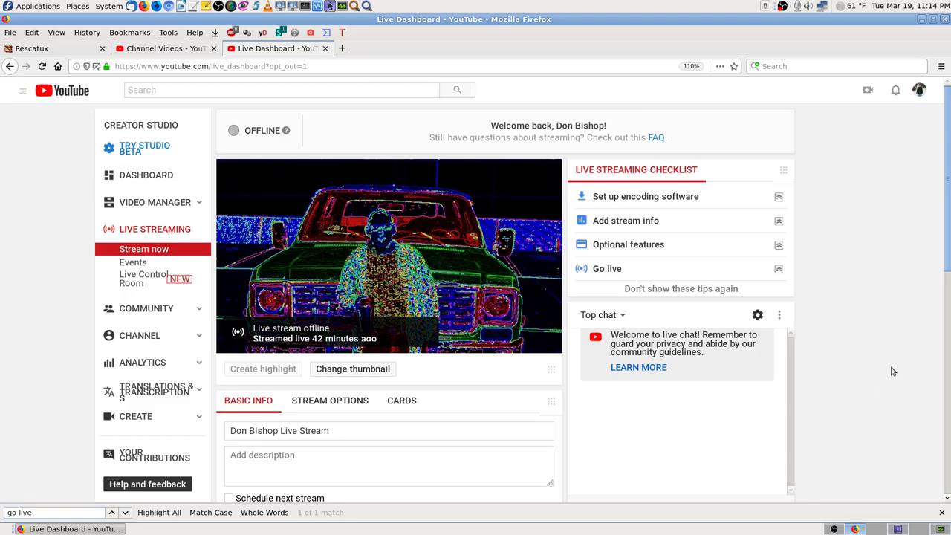
Expand and collapse the Go live checklist tips, then bring OBS Studio back to the front
left_click(617, 273)
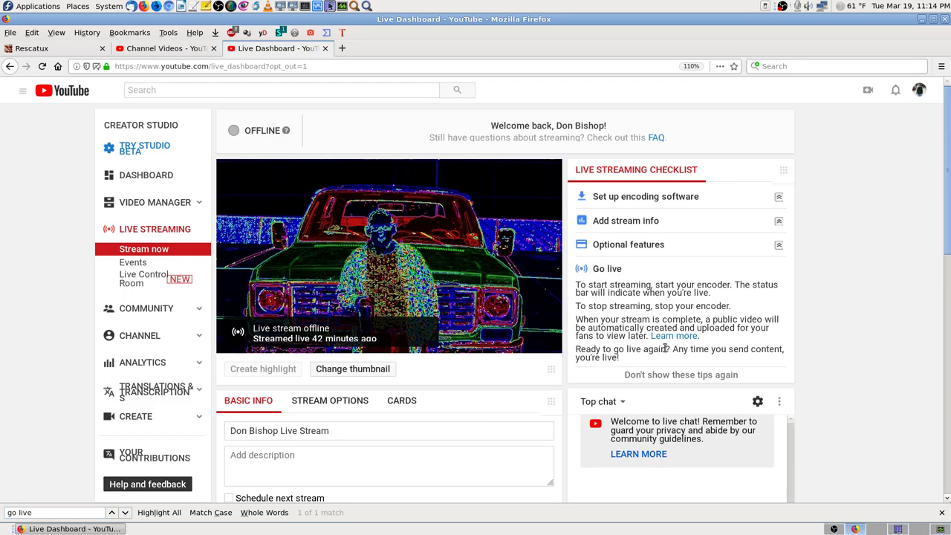
left_click(621, 272)
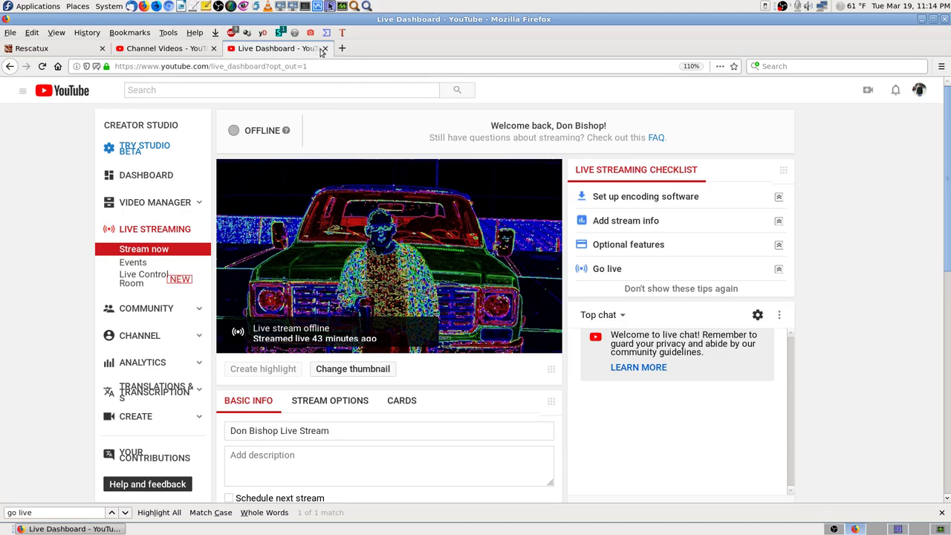
left_click(833, 529)
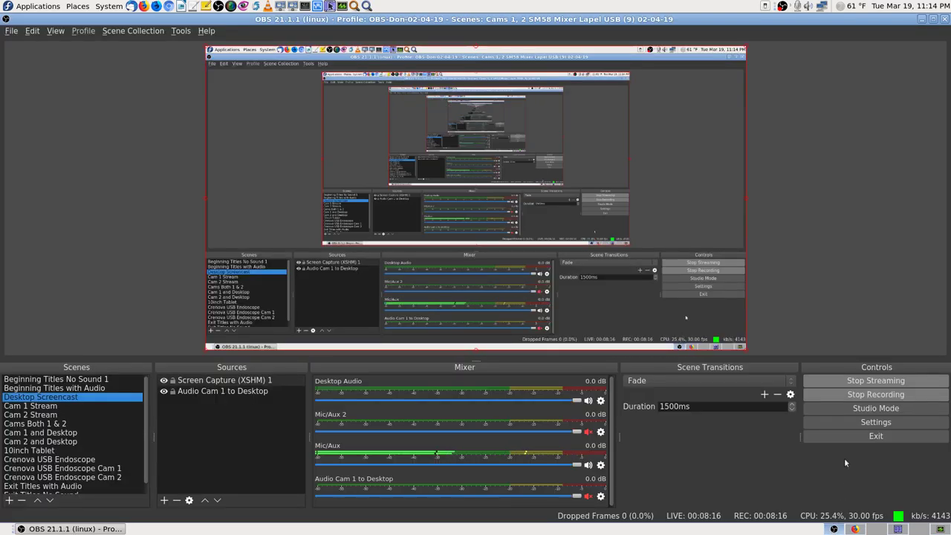